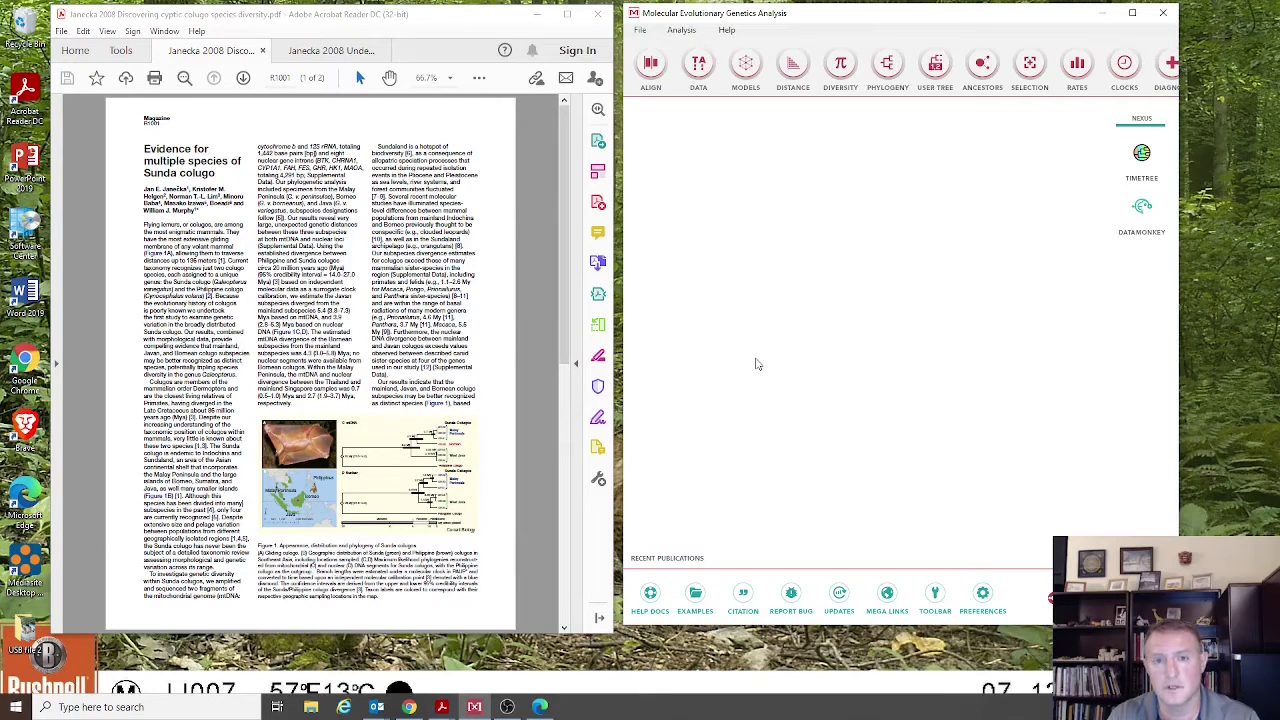
# Step: Switch to the Janecka 2008 supplementary PDF showing tree Figures S2 and S3
pyautogui.click(331, 50)
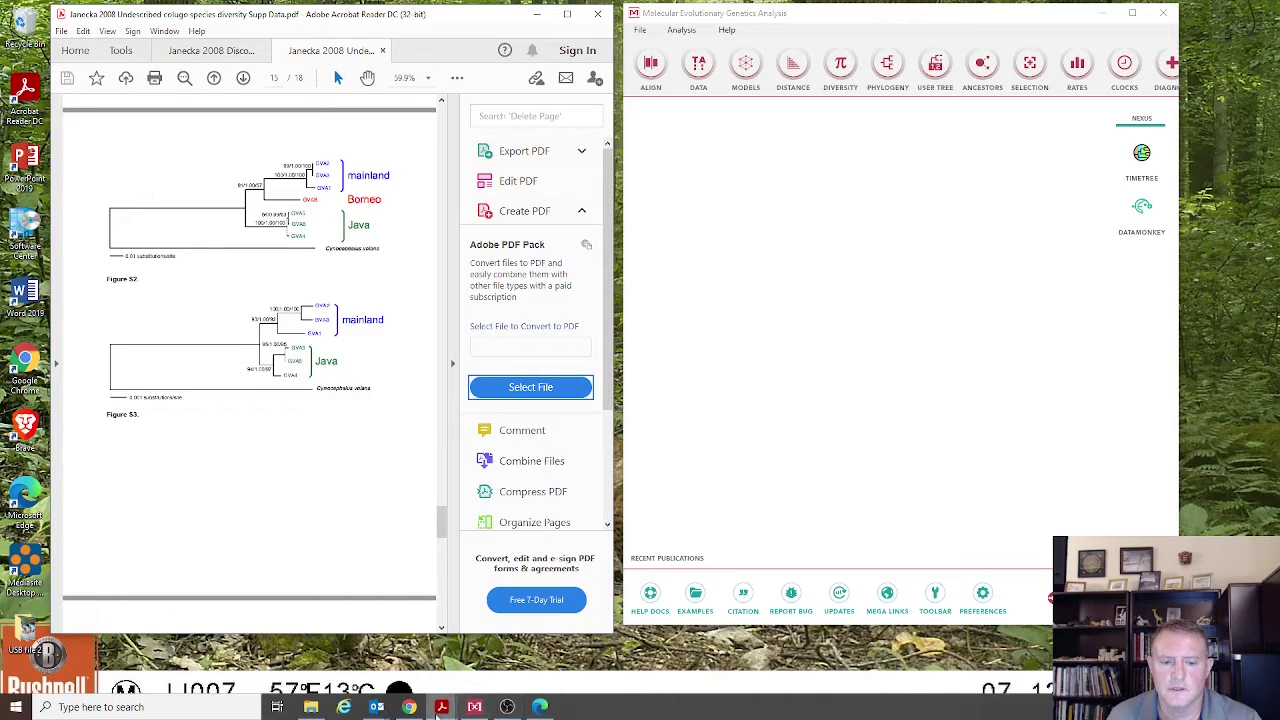
pyautogui.click(540, 707)
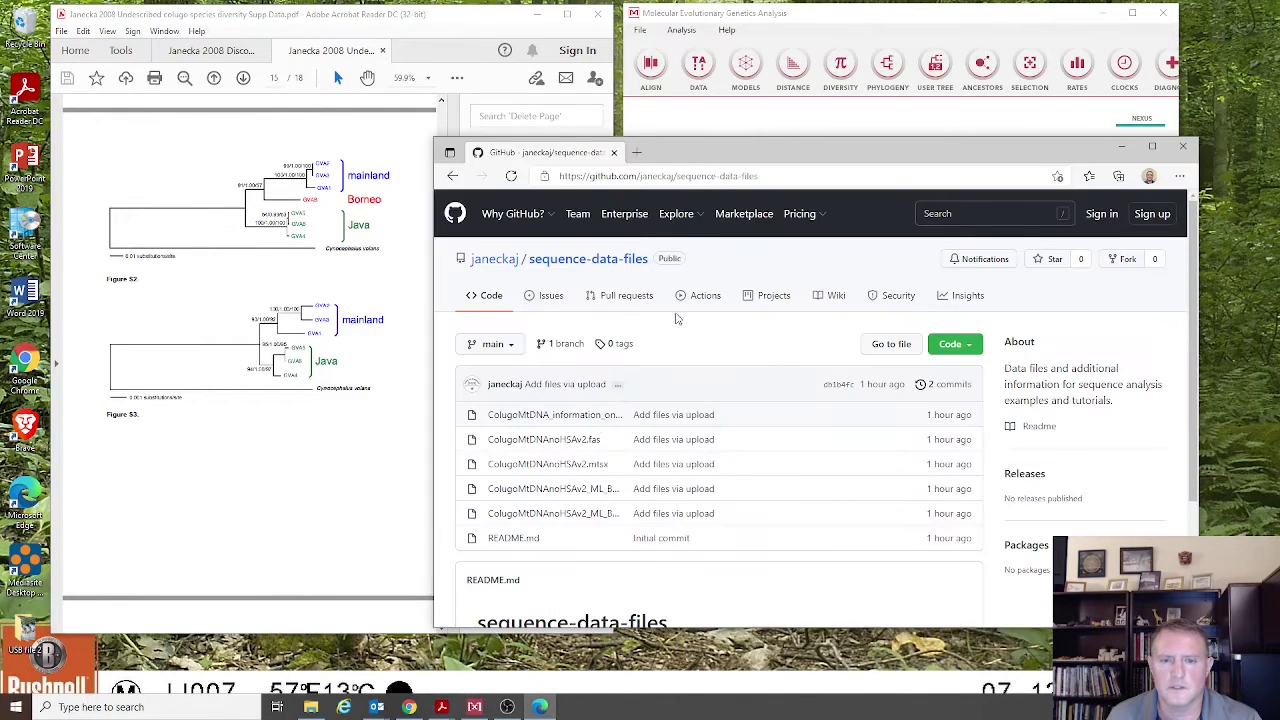
pyautogui.moveTo(765, 155); pyautogui.dragTo(797, 165)
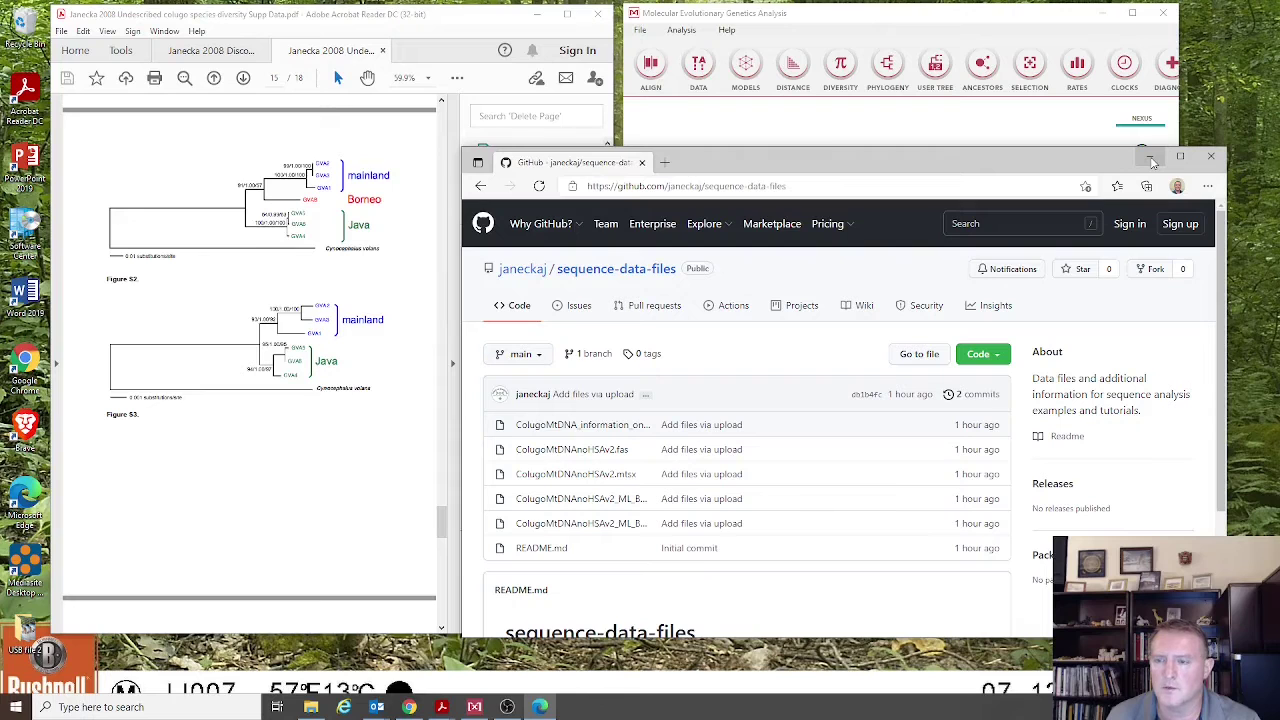
pyautogui.click(1150, 159)
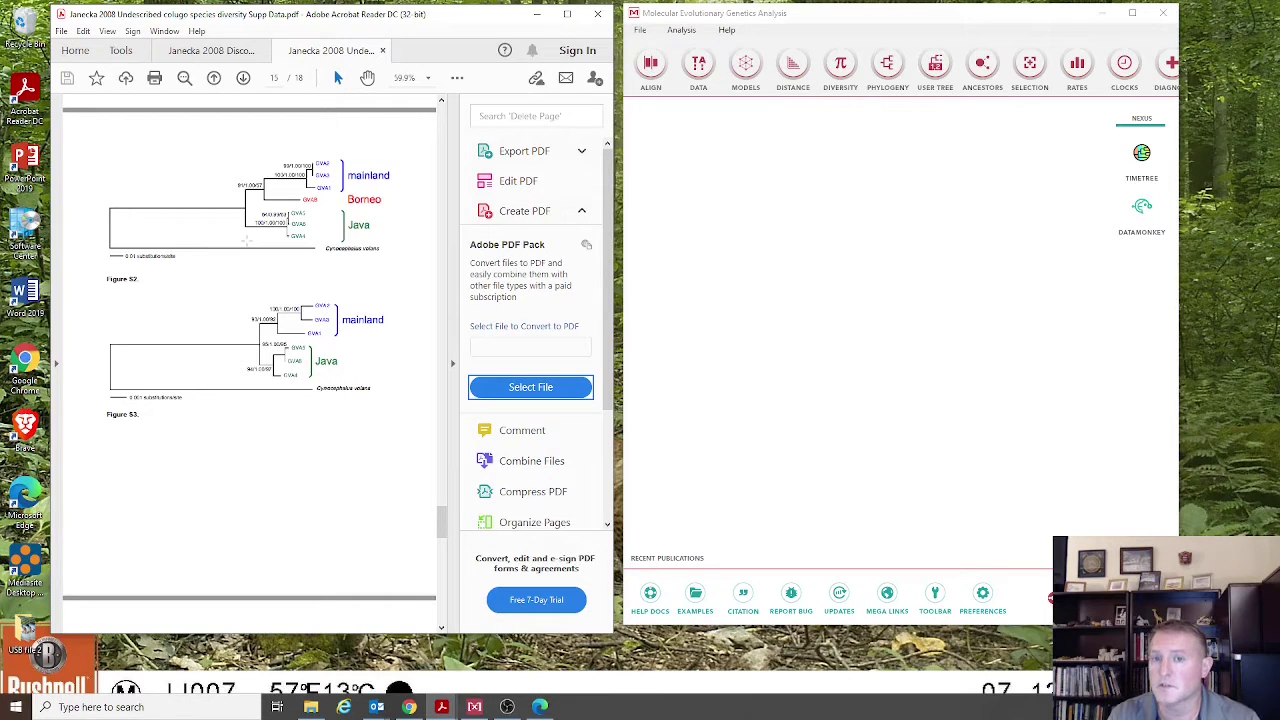
# Step: Load CologoMtDNAnoHSAv2.fas into the Alignment Explorer and move its window lower left
pyautogui.click(869, 24)
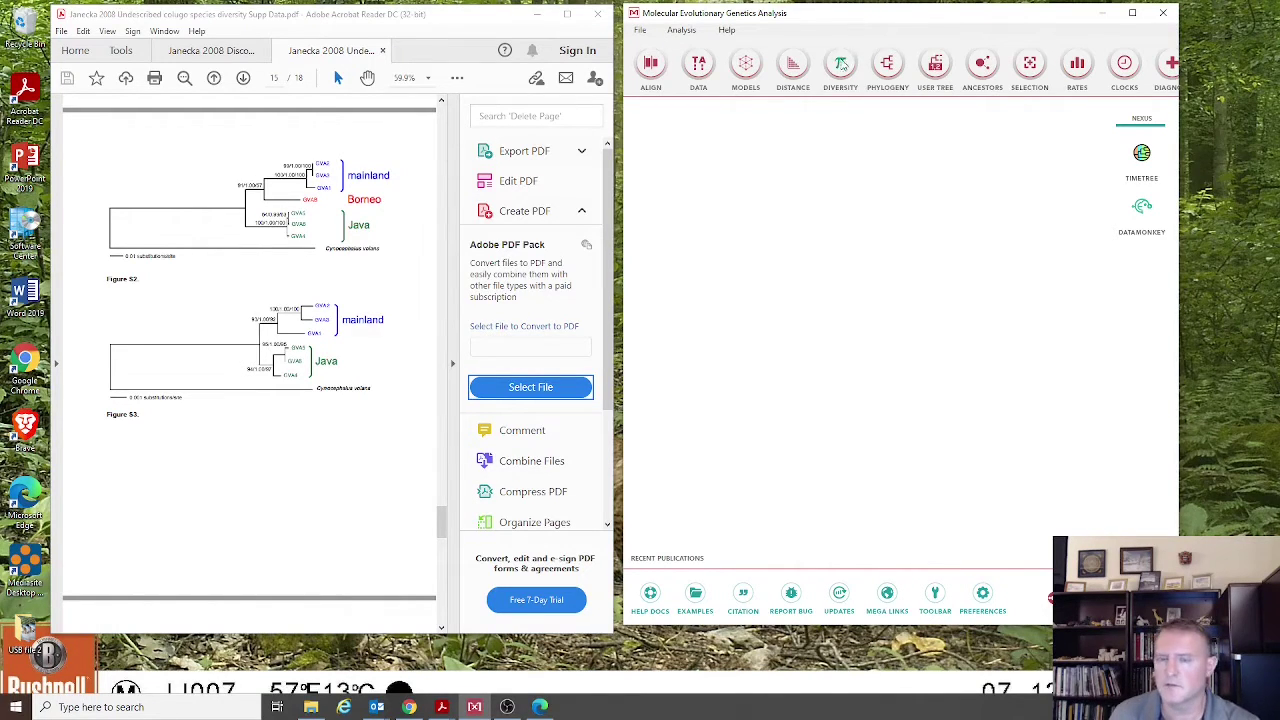
pyautogui.click(658, 73)
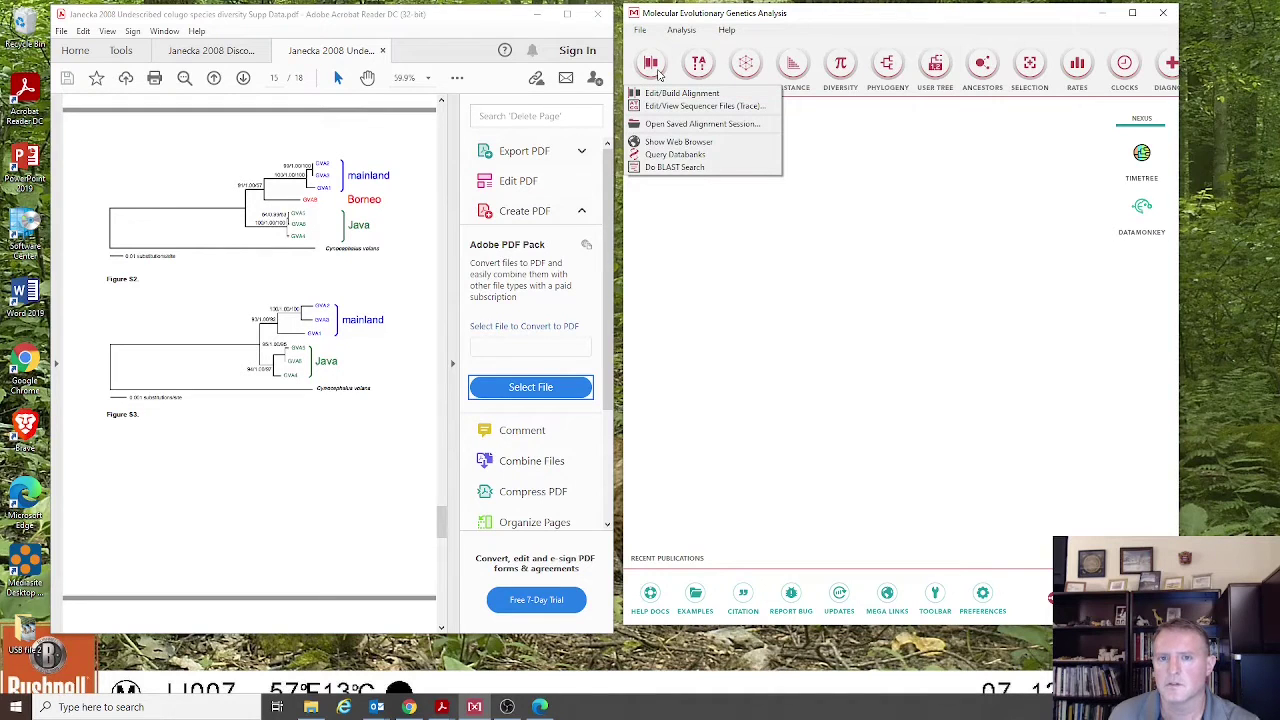
pyautogui.click(668, 93)
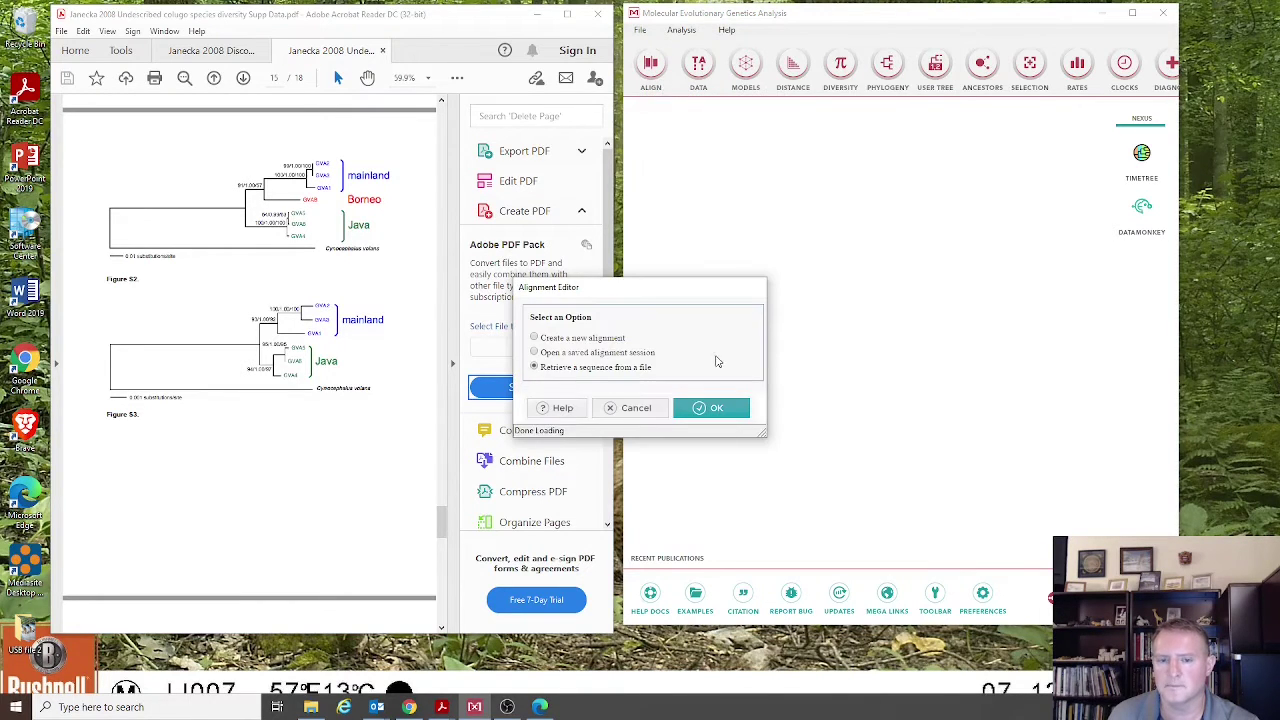
pyautogui.click(713, 408)
pyautogui.click(624, 270)
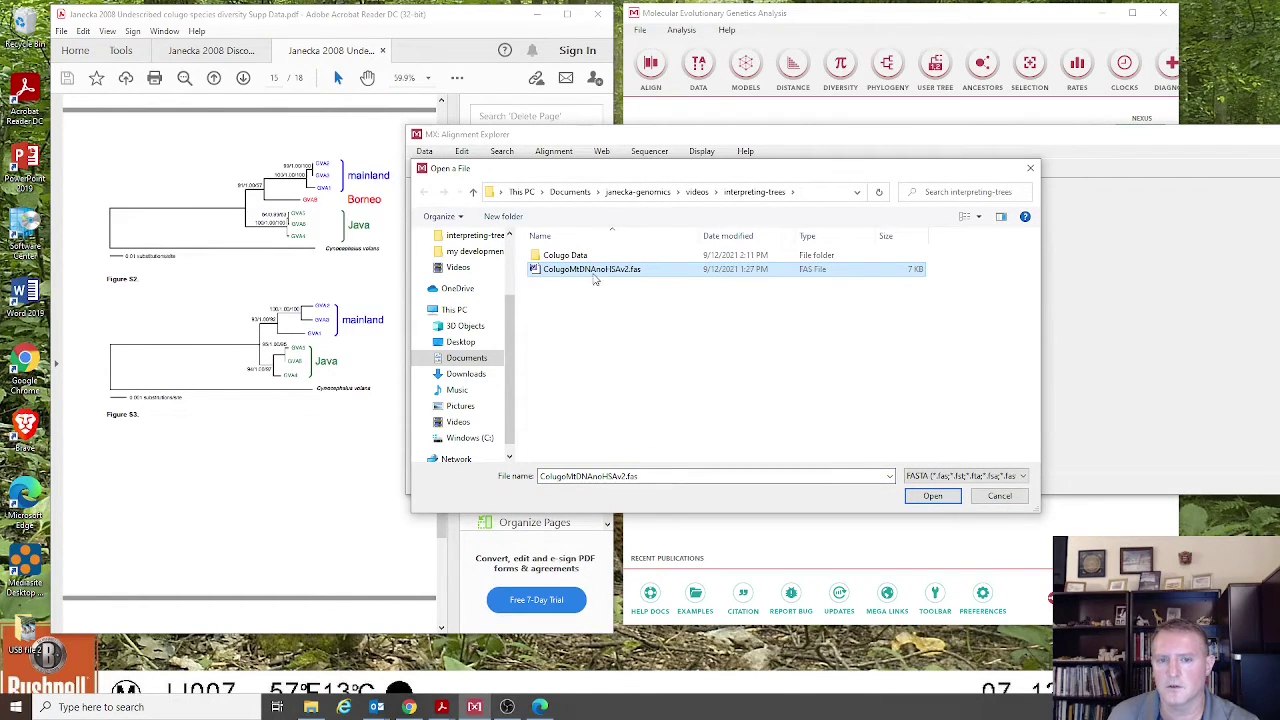
pyautogui.click(936, 497)
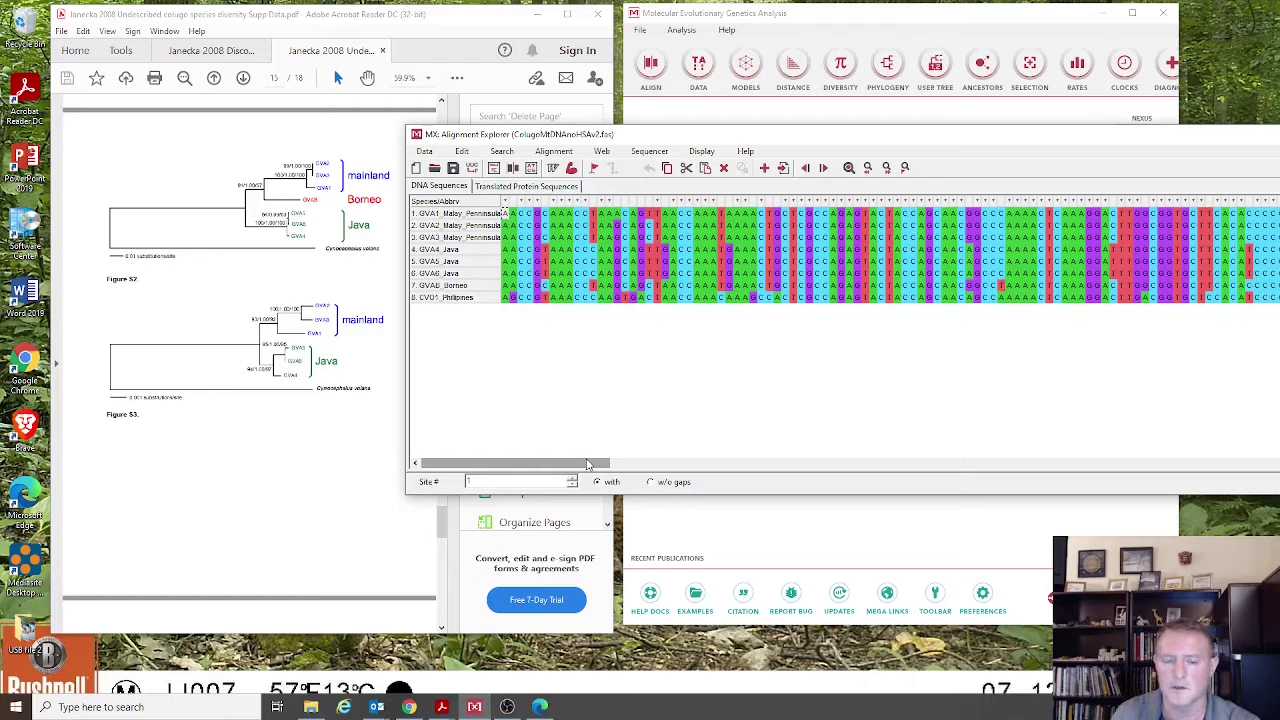
pyautogui.moveTo(589, 464)
pyautogui.mouseDown()
pyautogui.moveTo(603, 467)
pyautogui.moveTo(580, 466)
pyautogui.mouseUp()
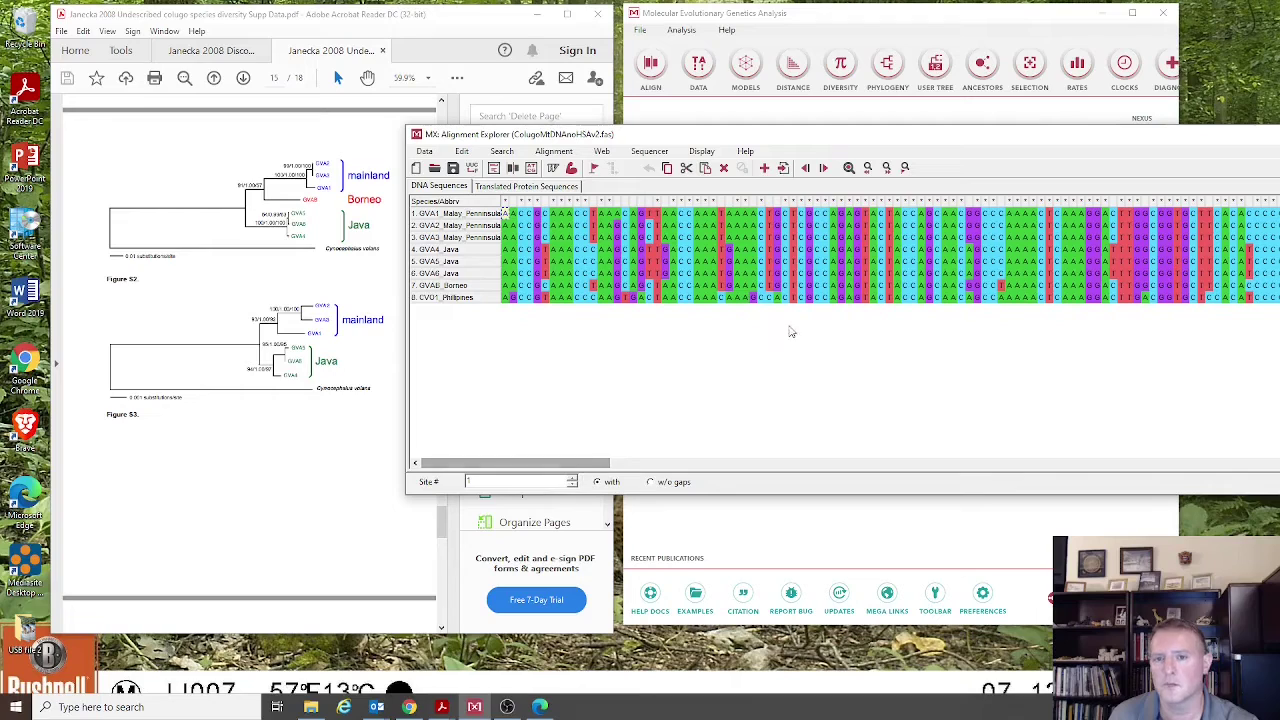
pyautogui.moveTo(1033, 138); pyautogui.dragTo(691, 193)
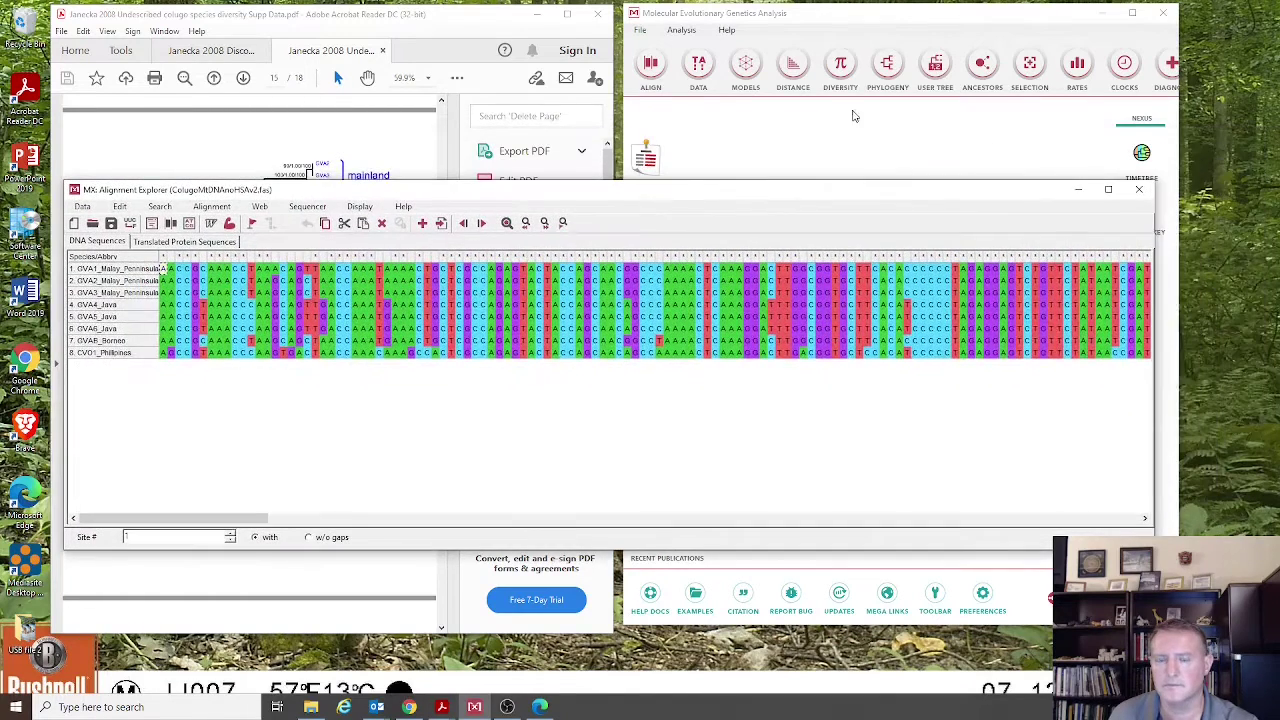
# Step: Load the saved tree session CologoMtDNAnoHSAv2.mtsx from the User Tree menu
pyautogui.click(928, 20)
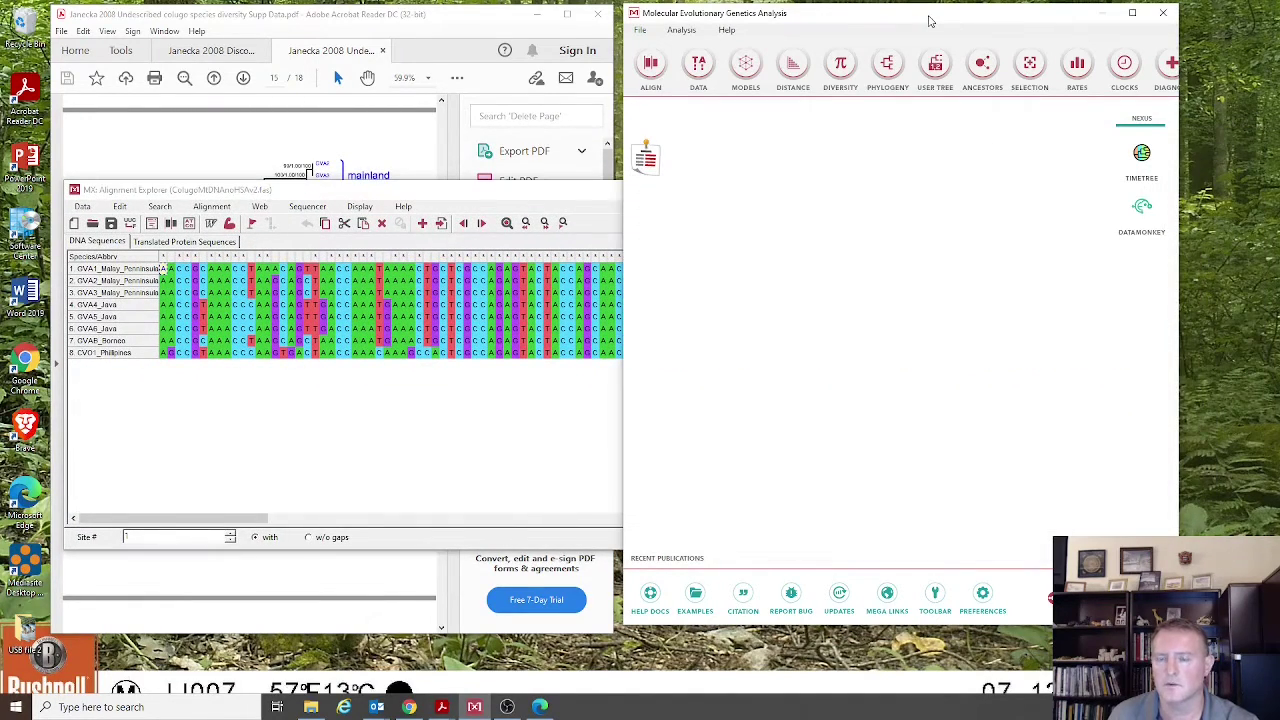
pyautogui.click(937, 74)
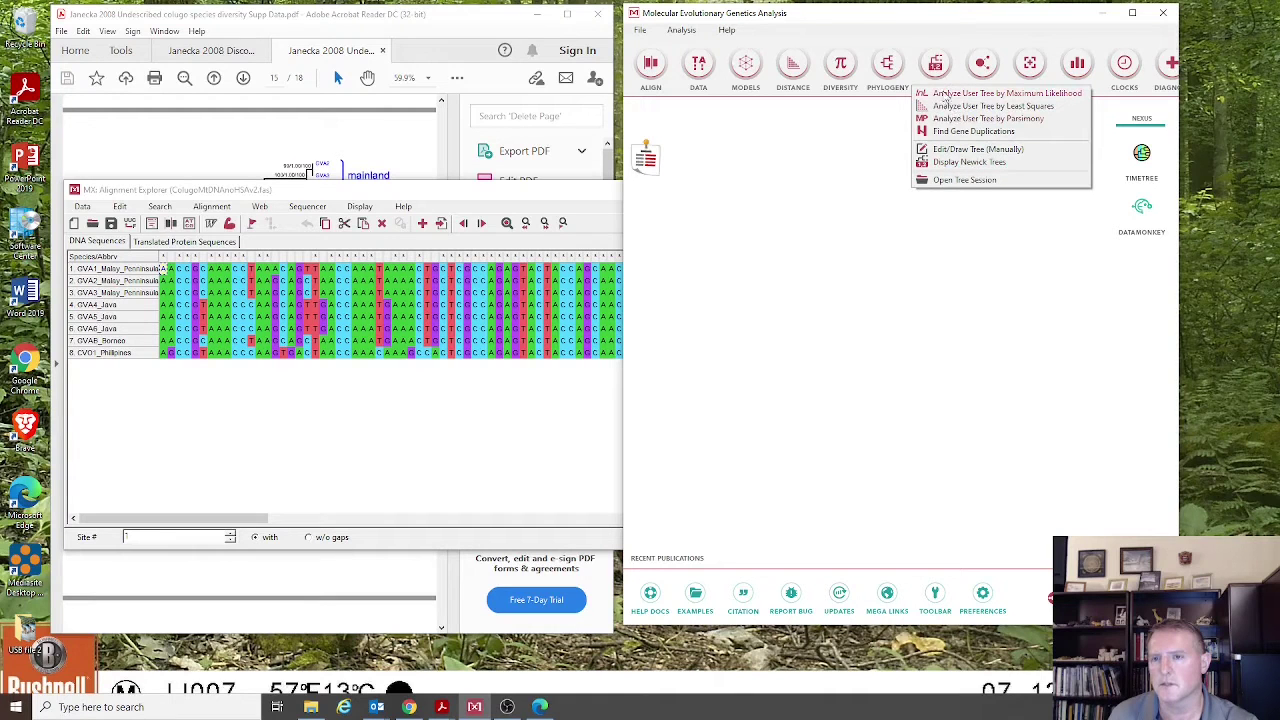
pyautogui.click(937, 70)
pyautogui.click(937, 70)
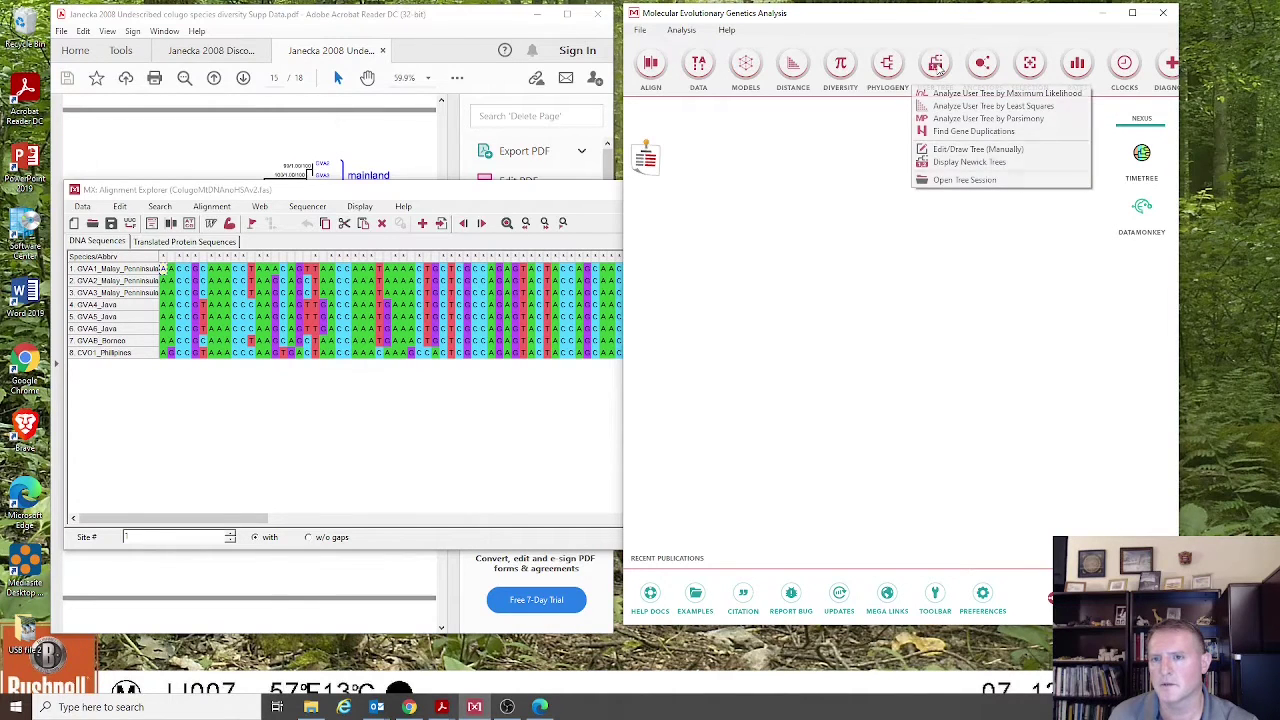
pyautogui.click(962, 179)
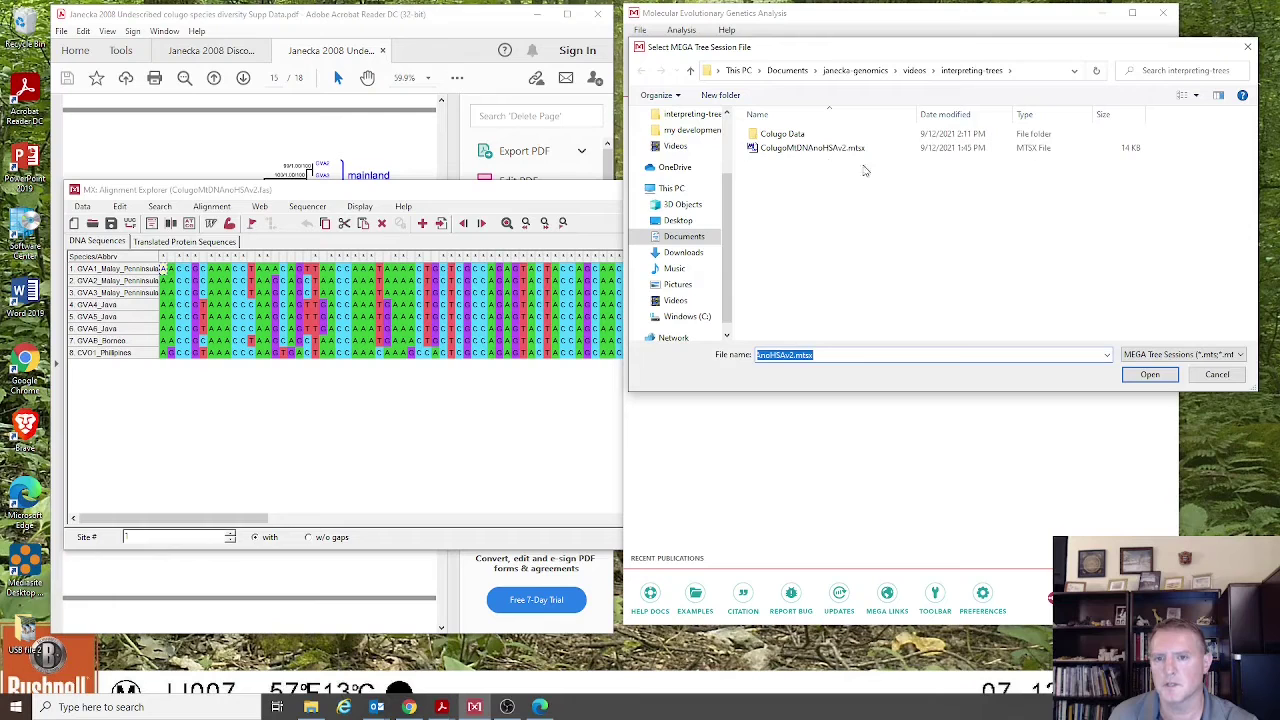
pyautogui.click(846, 150)
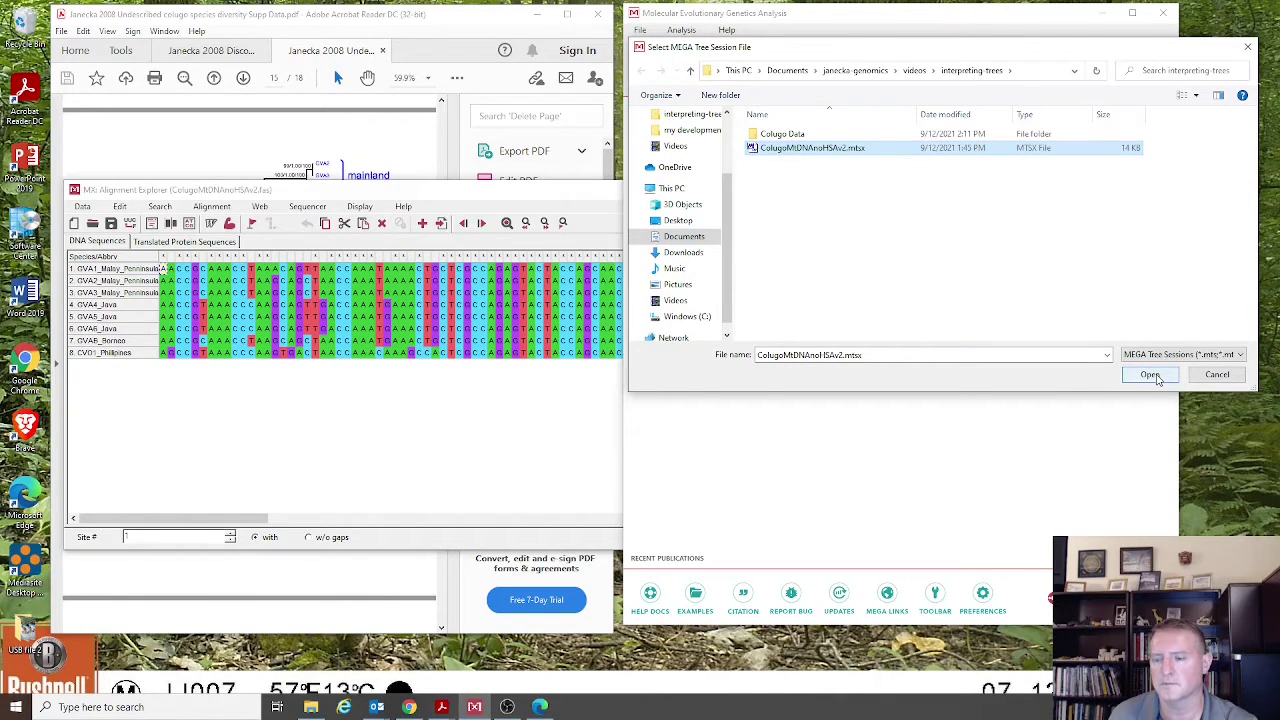
pyautogui.click(1150, 375)
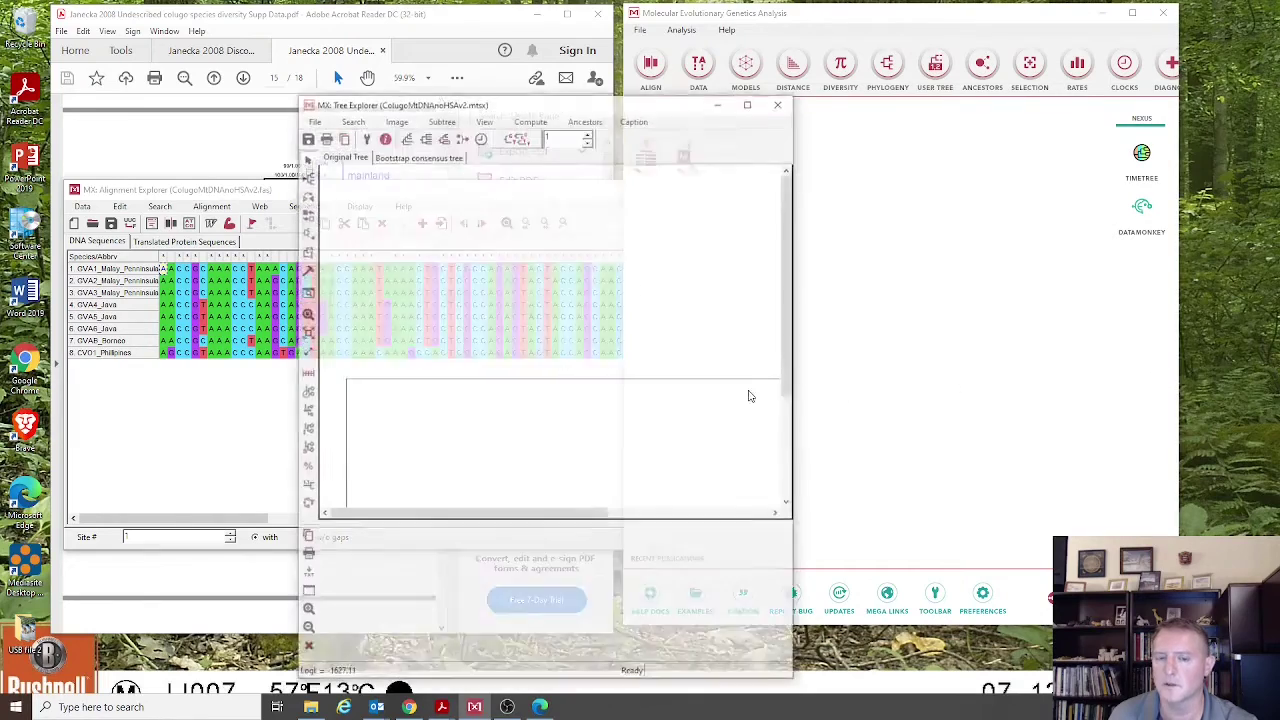
# Step: Shrink and reposition the Tree Explorer beside the alignment, fitting the bootstrap-labelled ML tree inside
pyautogui.moveTo(612, 104); pyautogui.dragTo(609, 22)
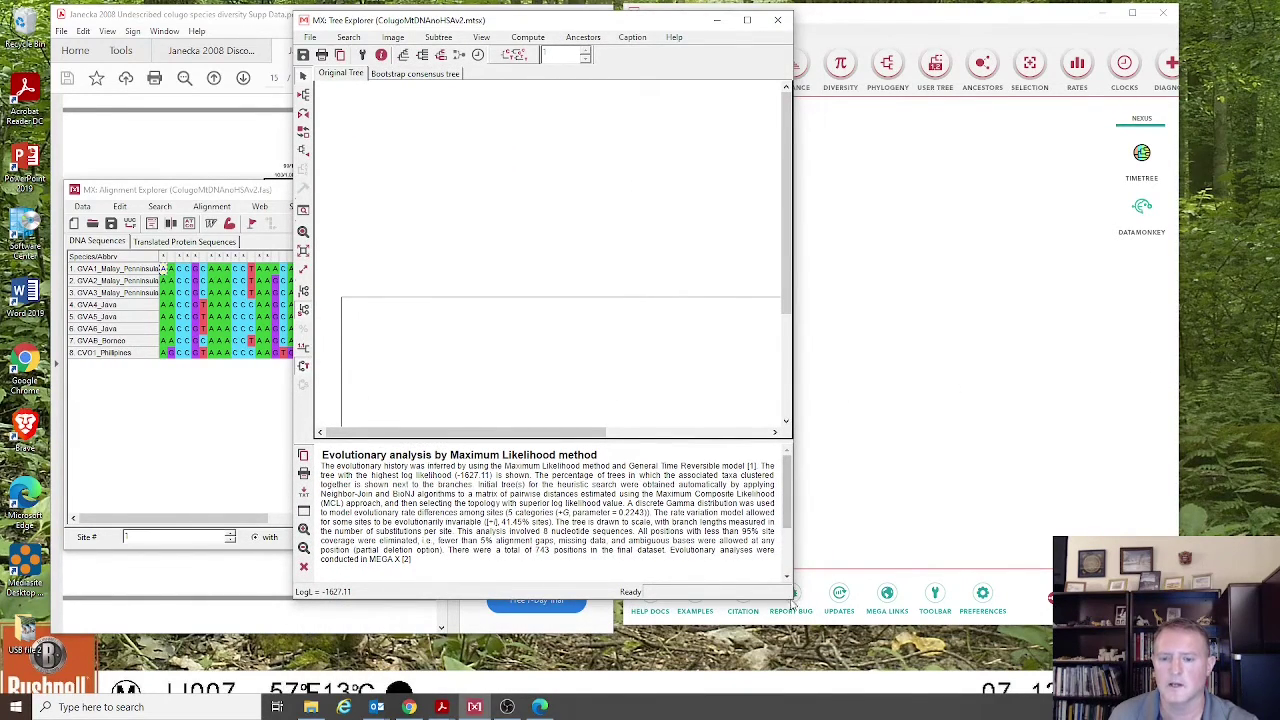
pyautogui.moveTo(790, 598); pyautogui.dragTo(1212, 659)
pyautogui.moveTo(1205, 336); pyautogui.dragTo(1214, 362)
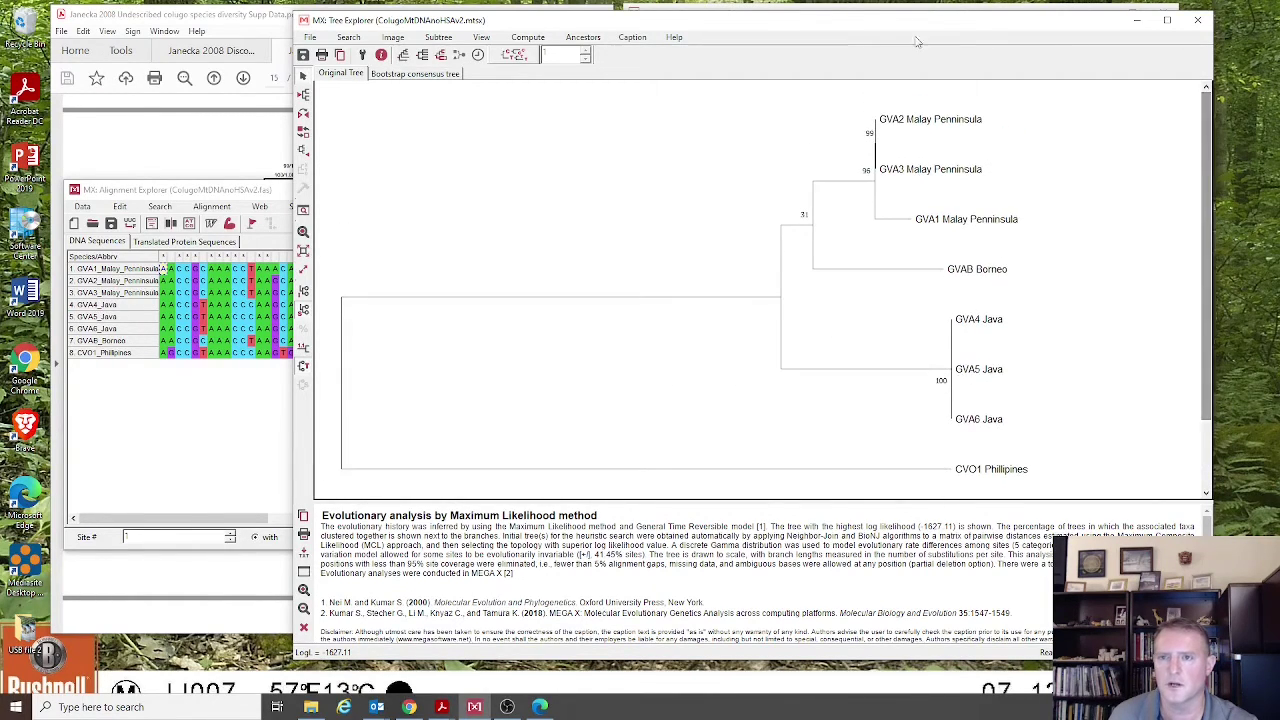
pyautogui.moveTo(905, 22); pyautogui.dragTo(761, 18)
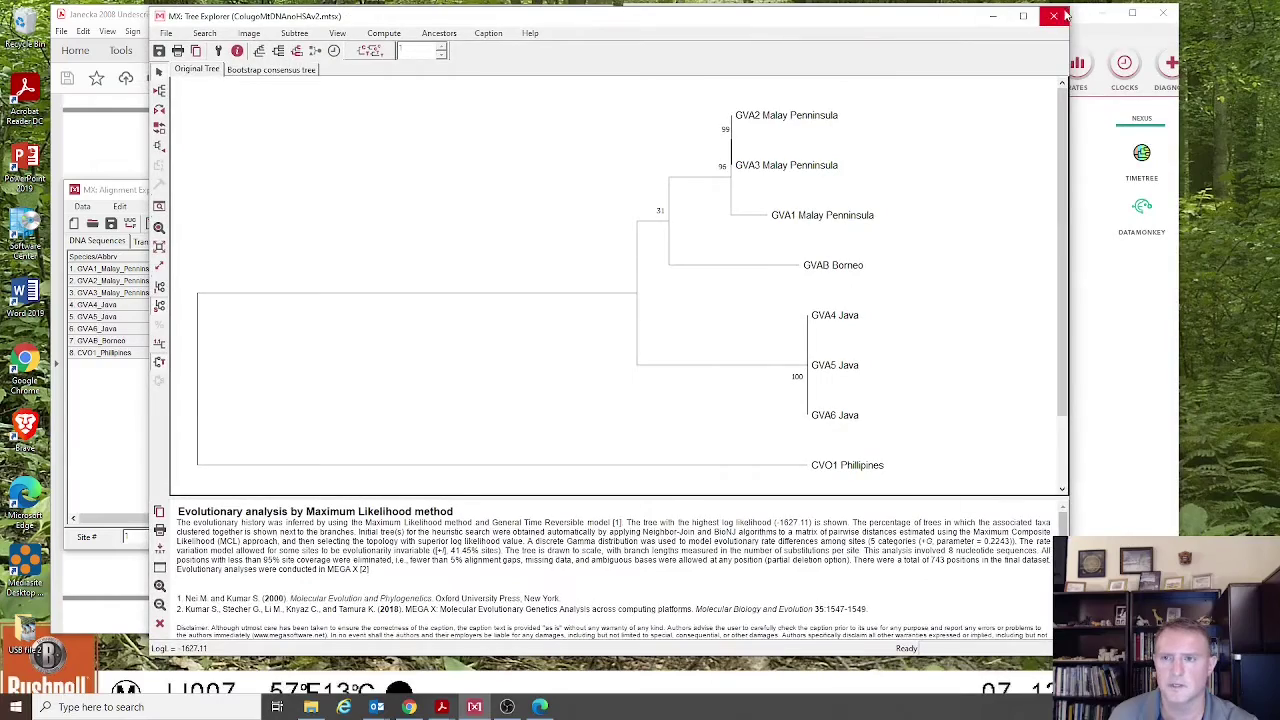
pyautogui.moveTo(1067, 6); pyautogui.dragTo(921, 12)
pyautogui.moveTo(767, 27); pyautogui.dragTo(773, 24)
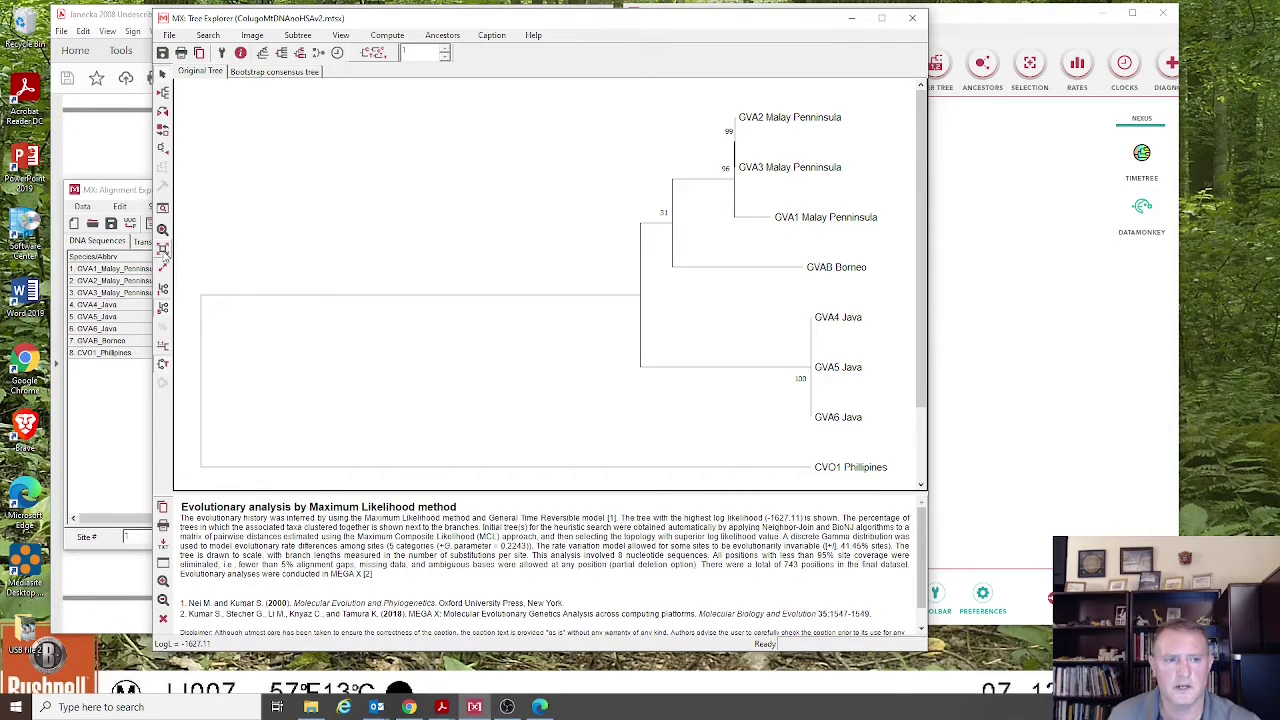
pyautogui.click(164, 251)
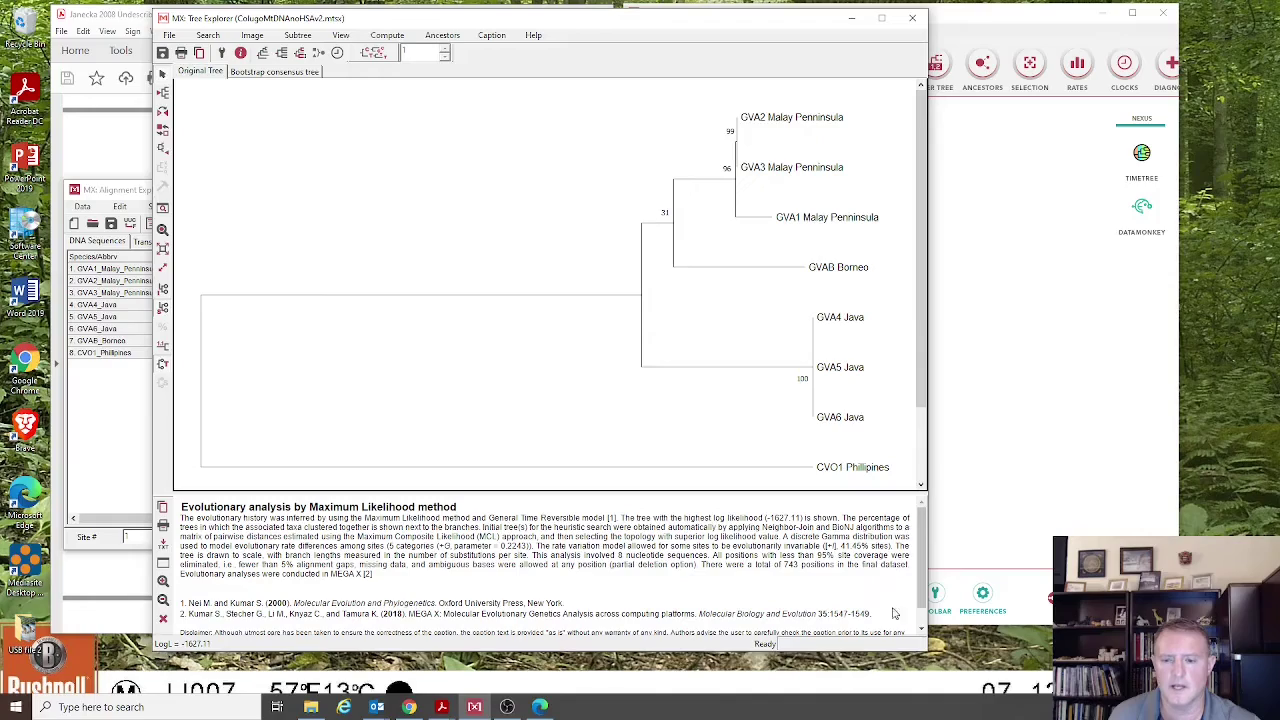
pyautogui.moveTo(927, 652); pyautogui.dragTo(715, 545)
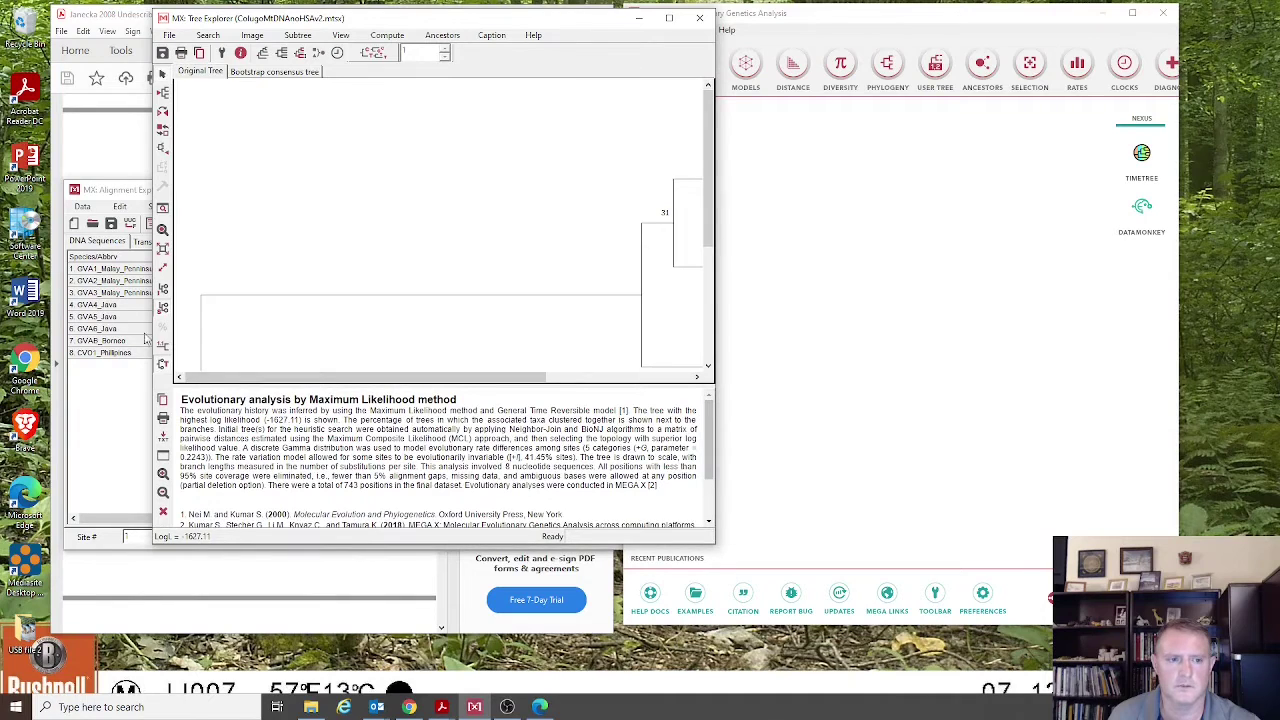
pyautogui.click(163, 249)
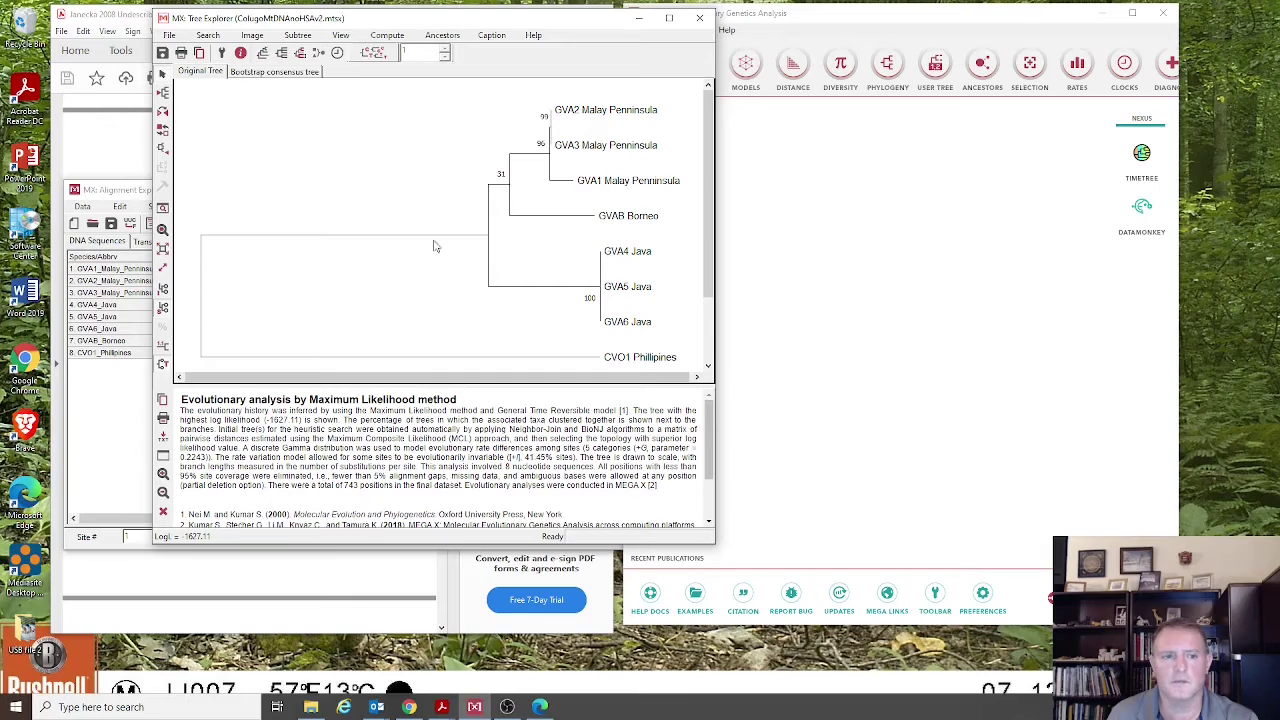
pyautogui.click(163, 309)
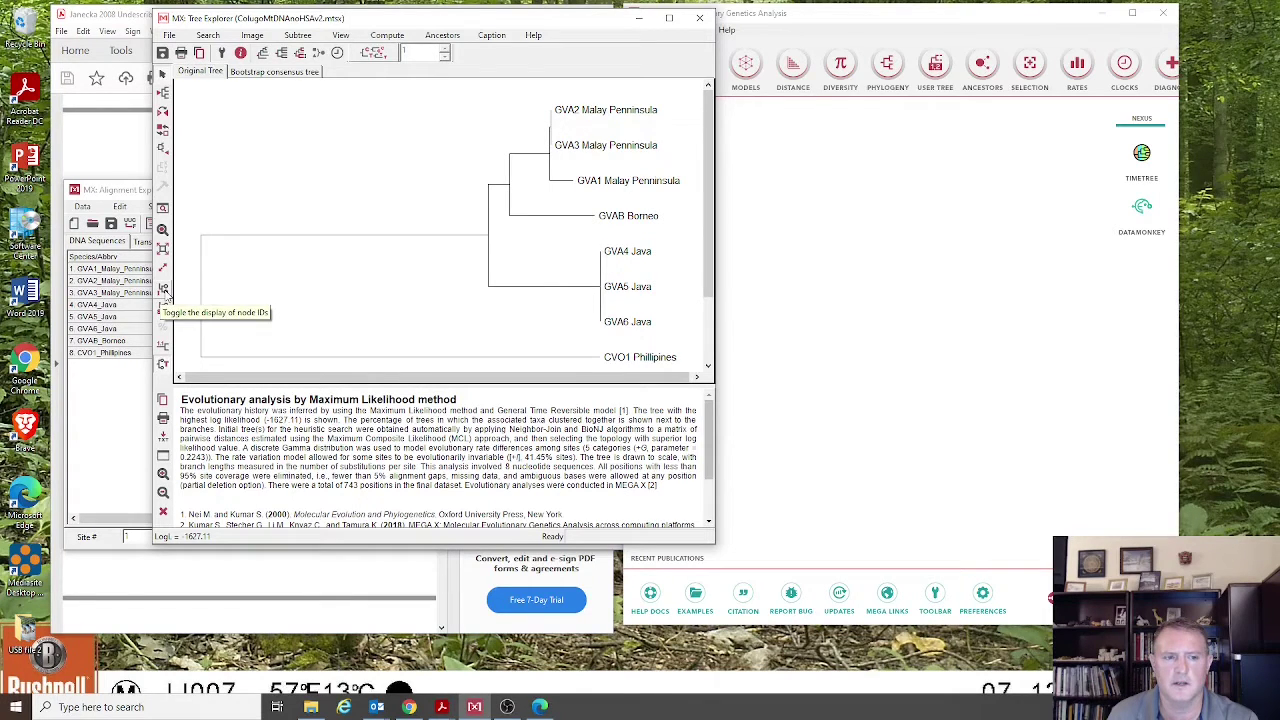
pyautogui.click(165, 292)
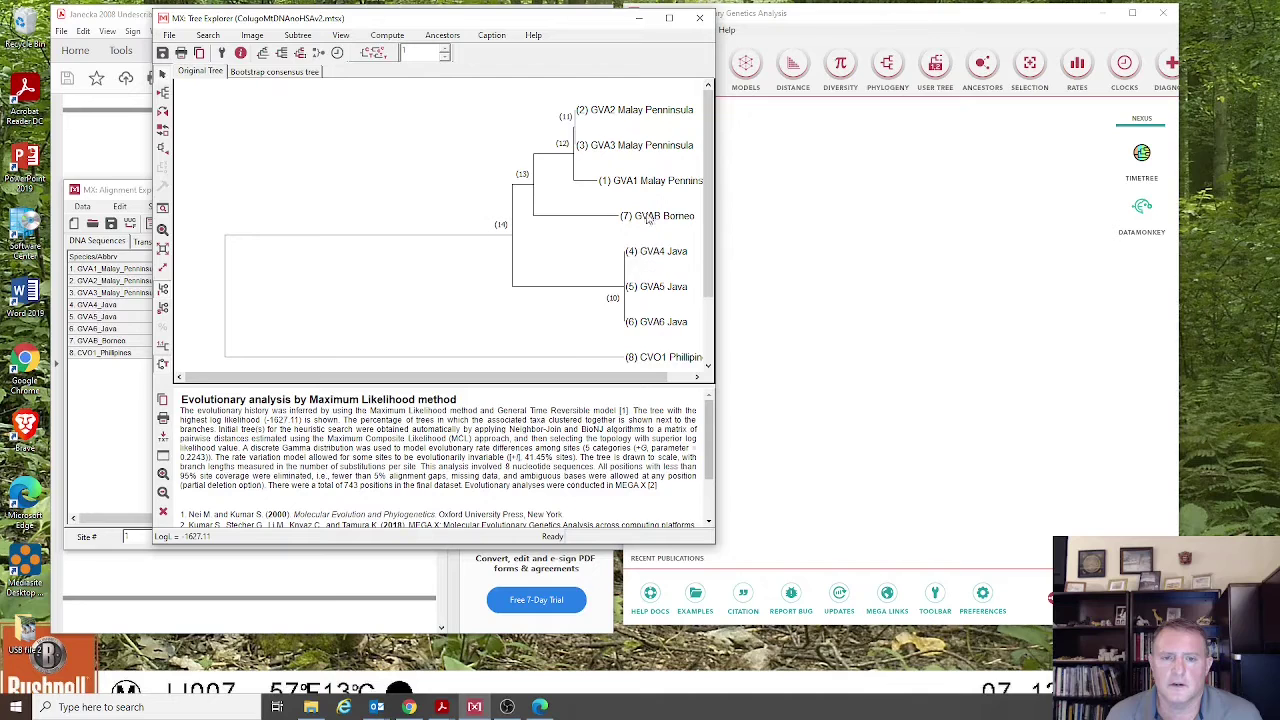
pyautogui.click(163, 300)
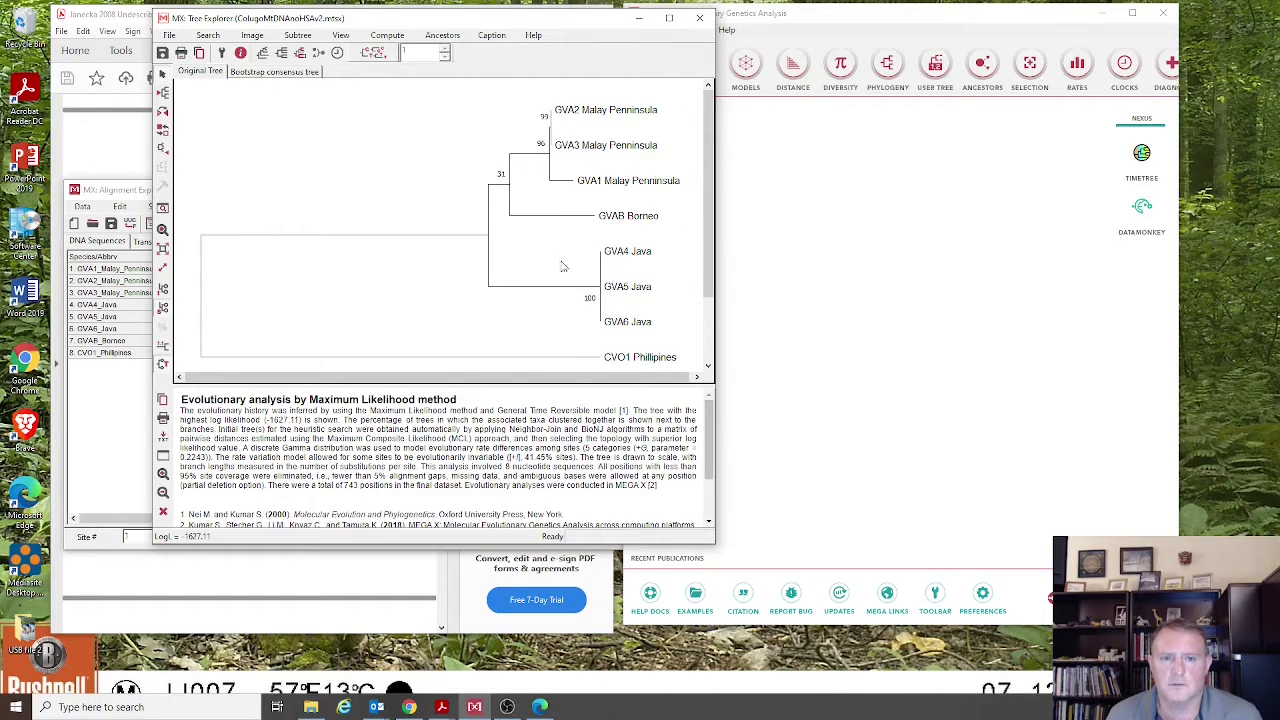